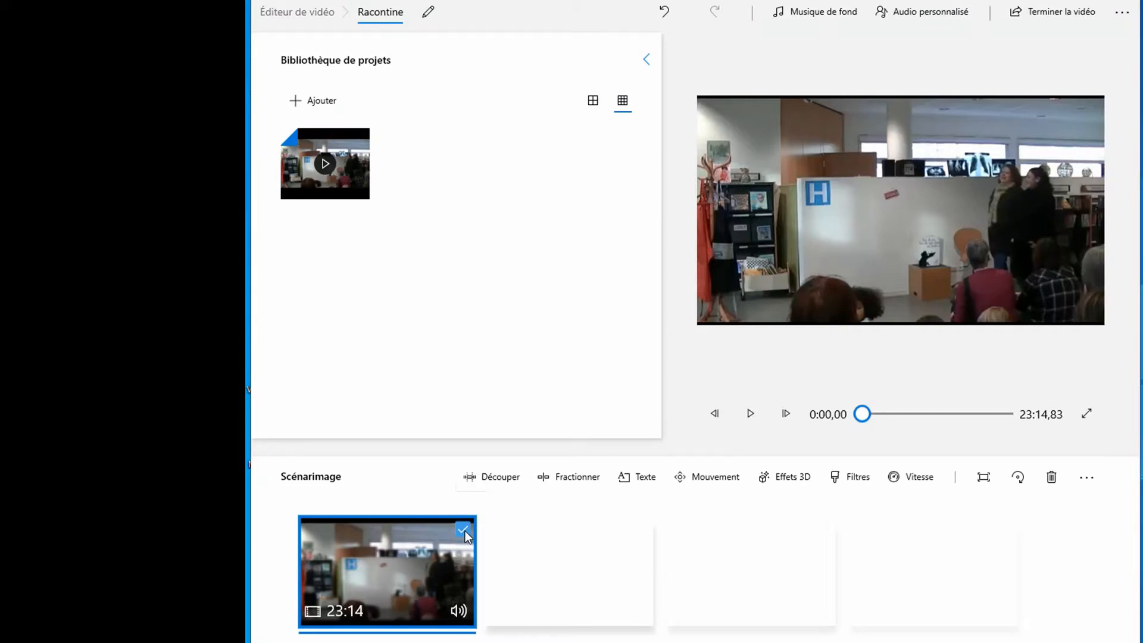
Open the 23:14 storyboard clip for trimming and try a start point of 1:27,66 before returning it to 0:00,00
click(500, 477)
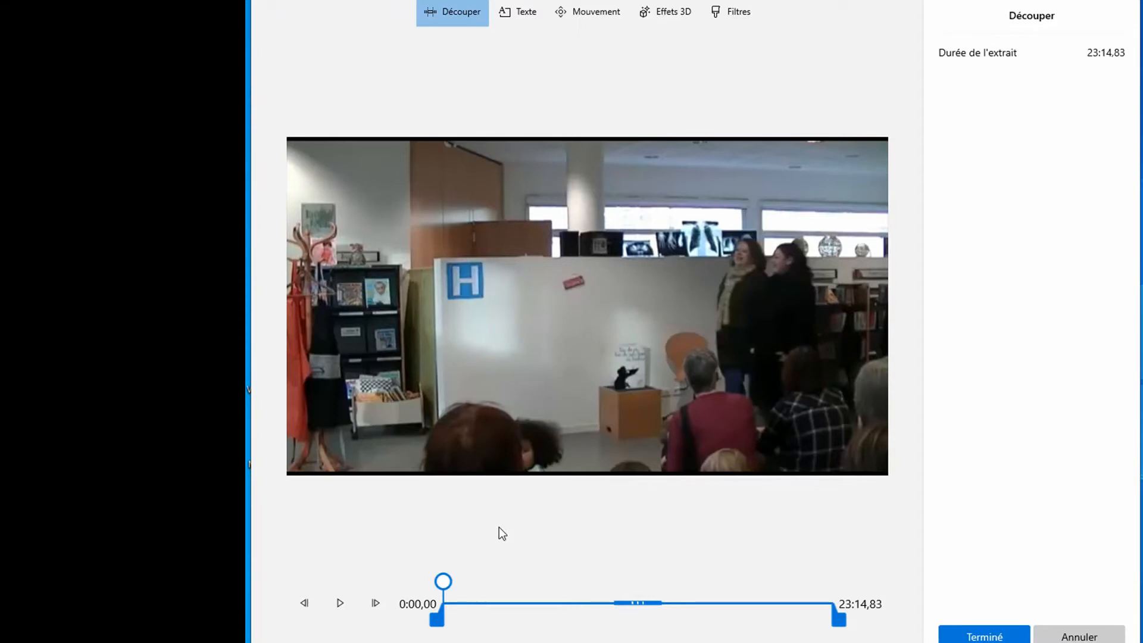
click(437, 622)
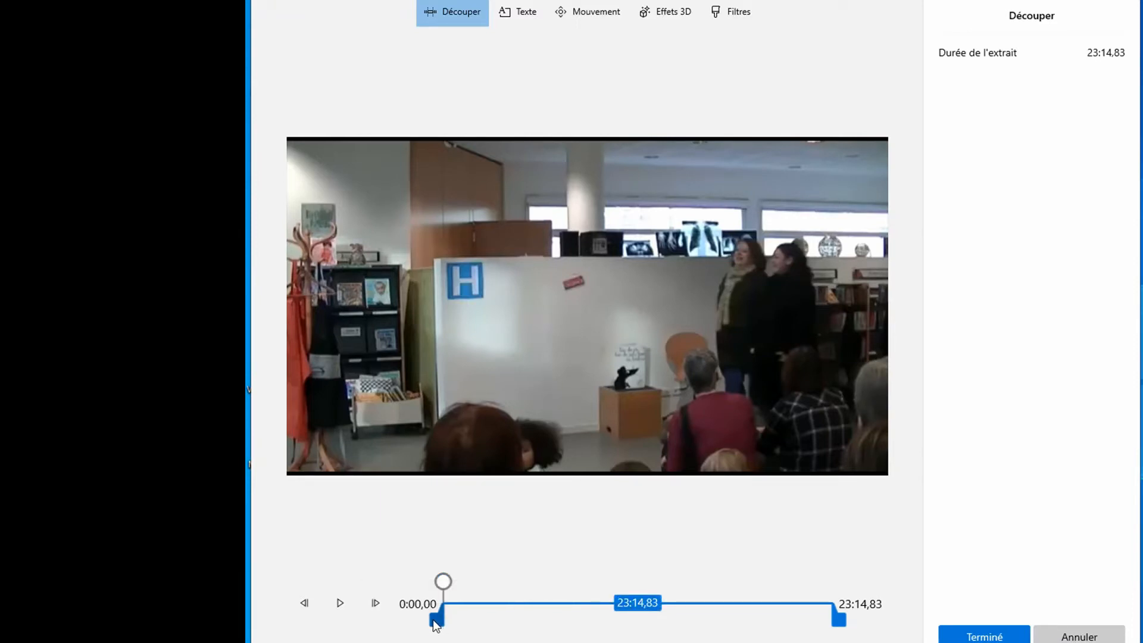
key(Right)
mouse_move(435, 620)
mouse_down()
mouse_move(416, 620)
mouse_move(441, 620)
mouse_up()
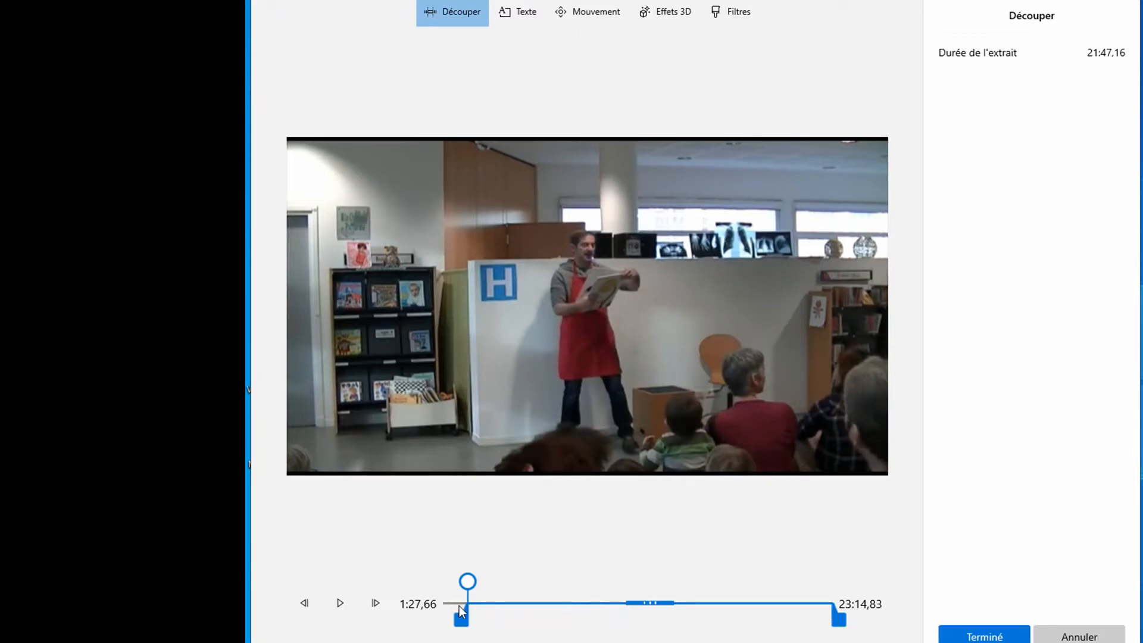
drag(462, 621, 453, 620)
Preview the clip's opening to find where the show begins and trim its start to 0:43,10
click(345, 604)
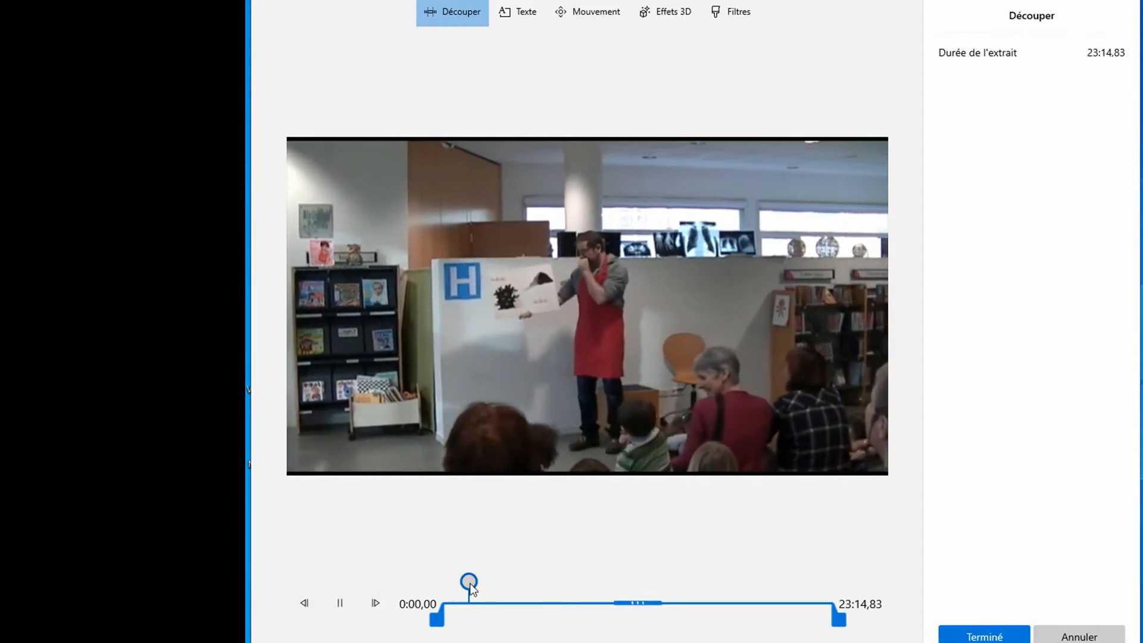
drag(470, 582, 442, 583)
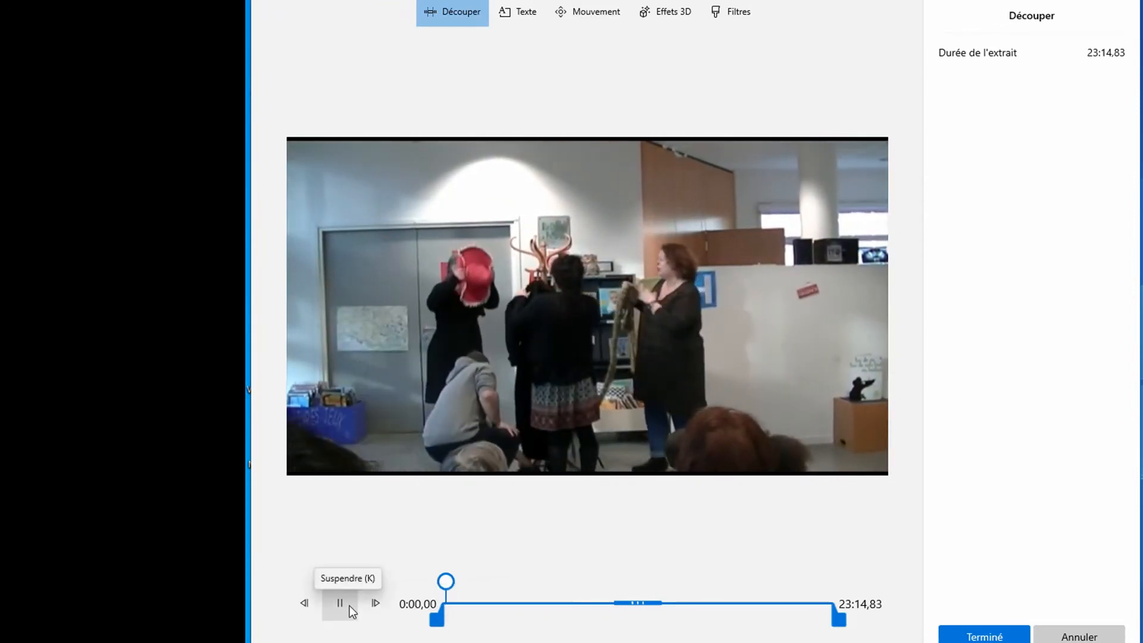
click(351, 611)
drag(451, 581, 459, 581)
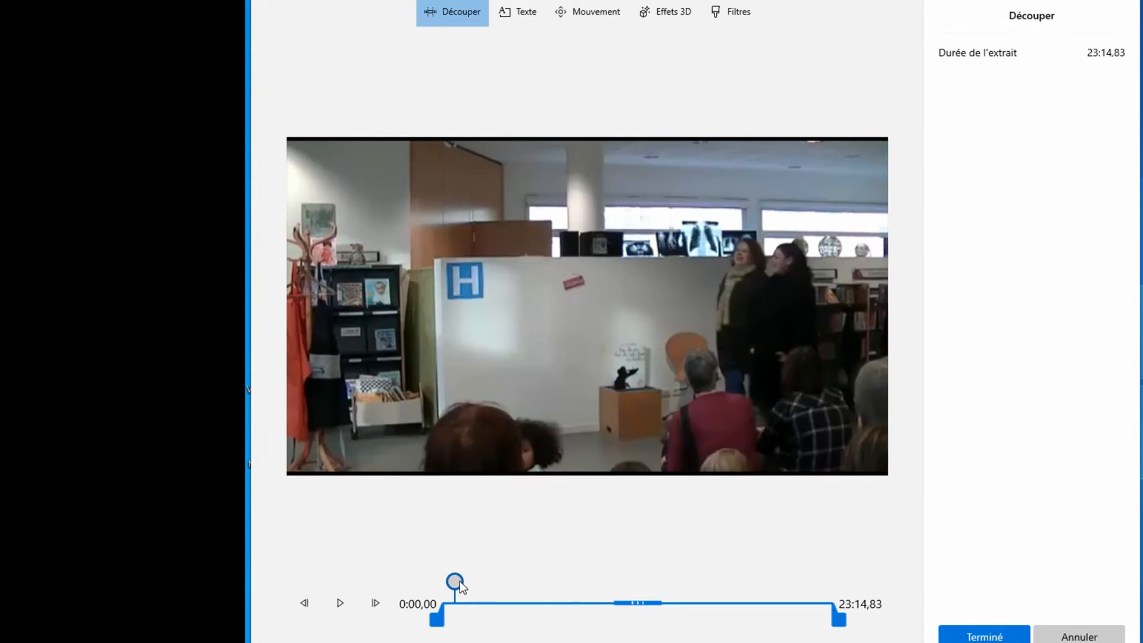
click(340, 603)
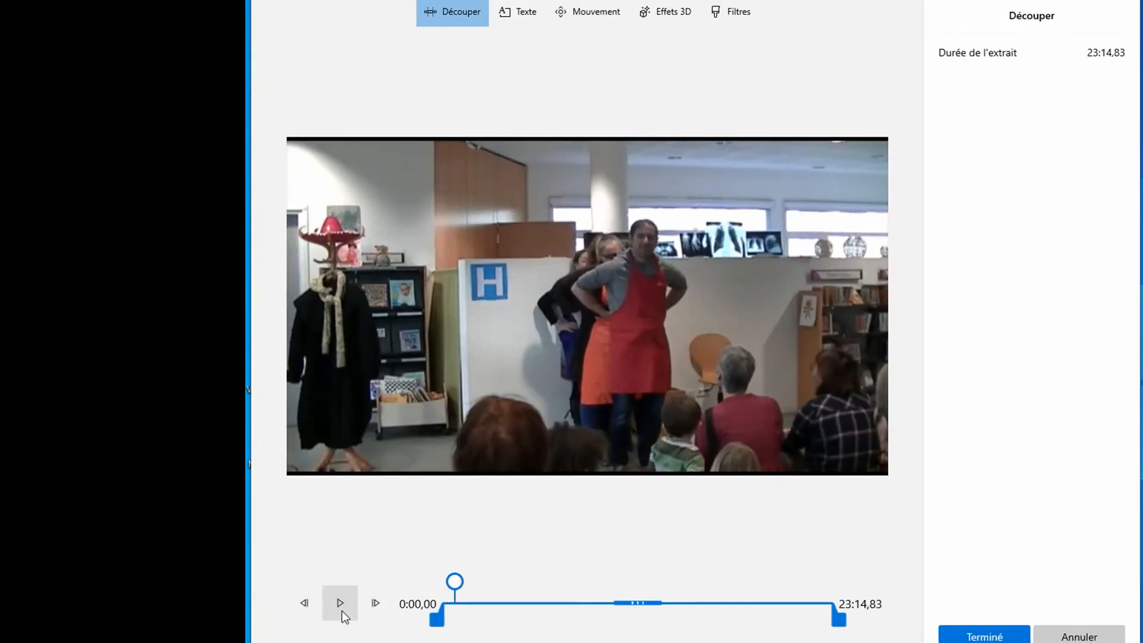
drag(436, 619, 439, 623)
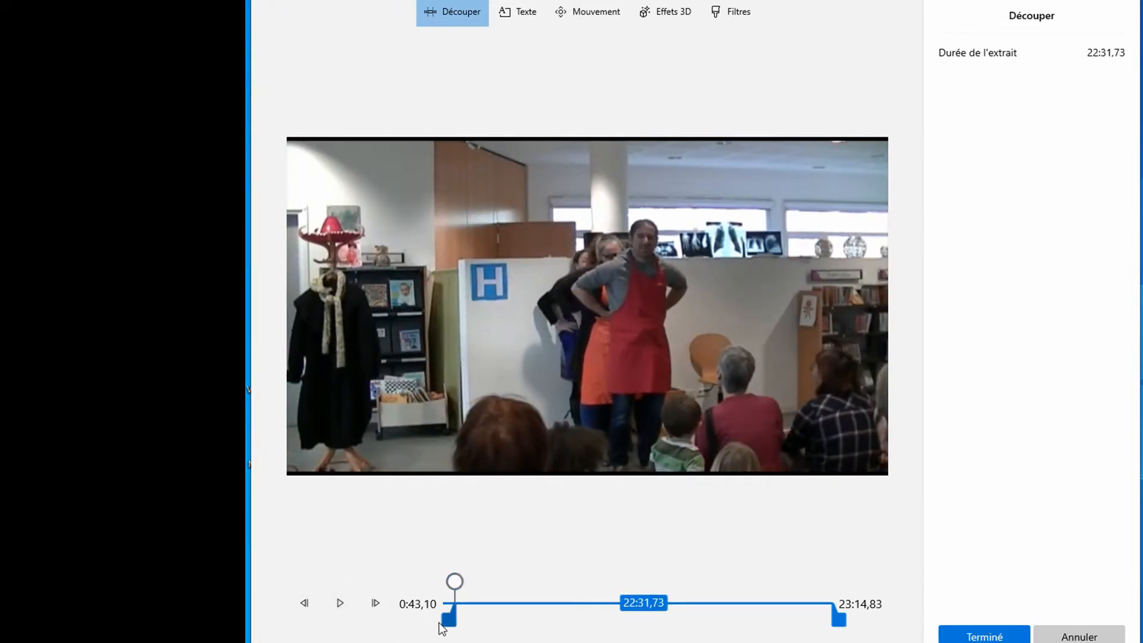
click(455, 582)
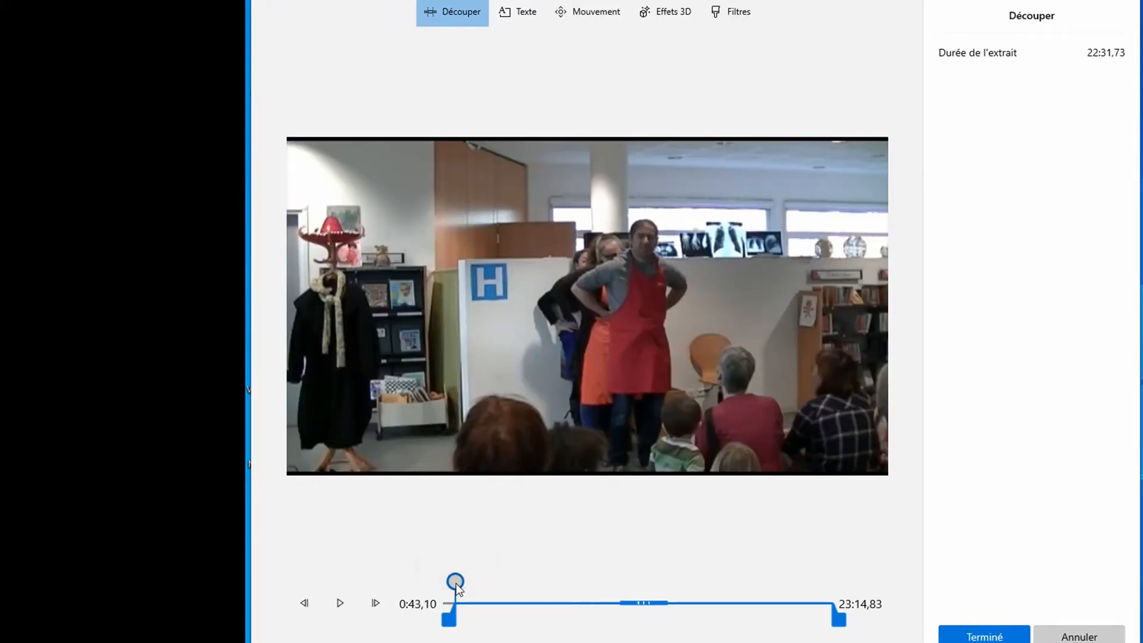
Trim the clip's end to 22:21,73 and apply the trim
click(839, 620)
mouse_move(840, 622)
mouse_down()
mouse_move(812, 622)
mouse_move(824, 623)
mouse_up()
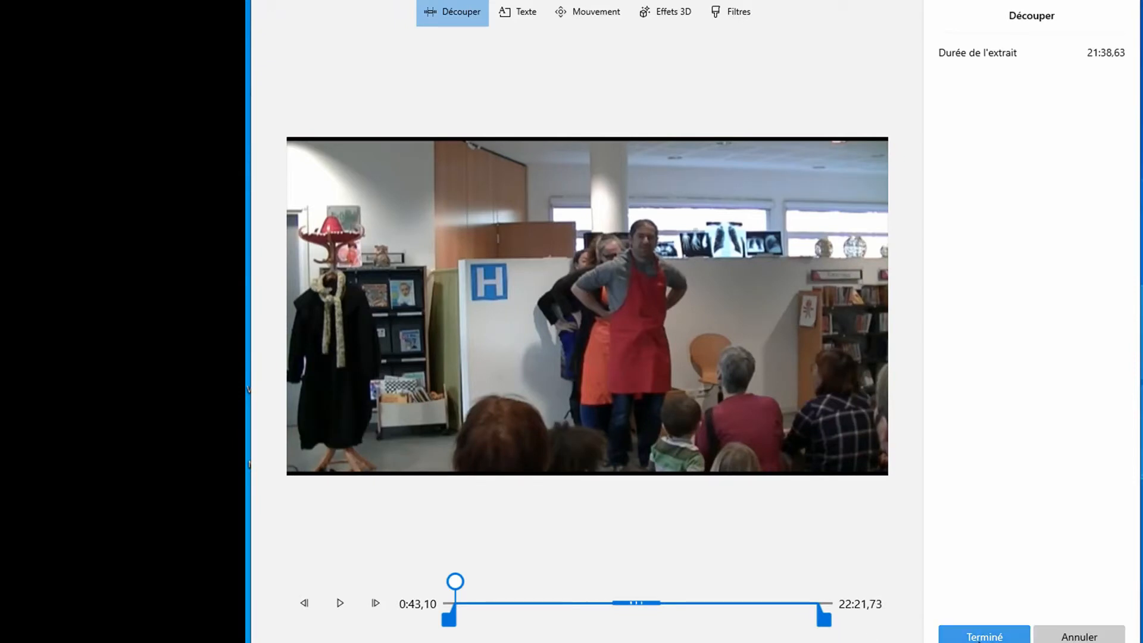
click(980, 637)
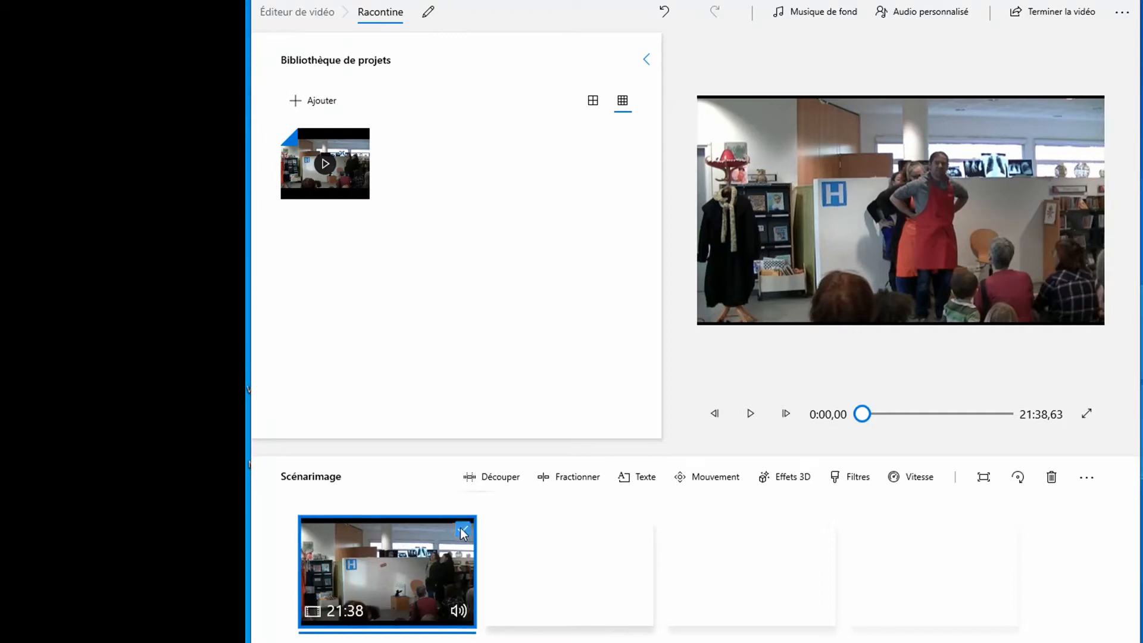
Split the trimmed clip into two clips at 9:51,16
click(576, 483)
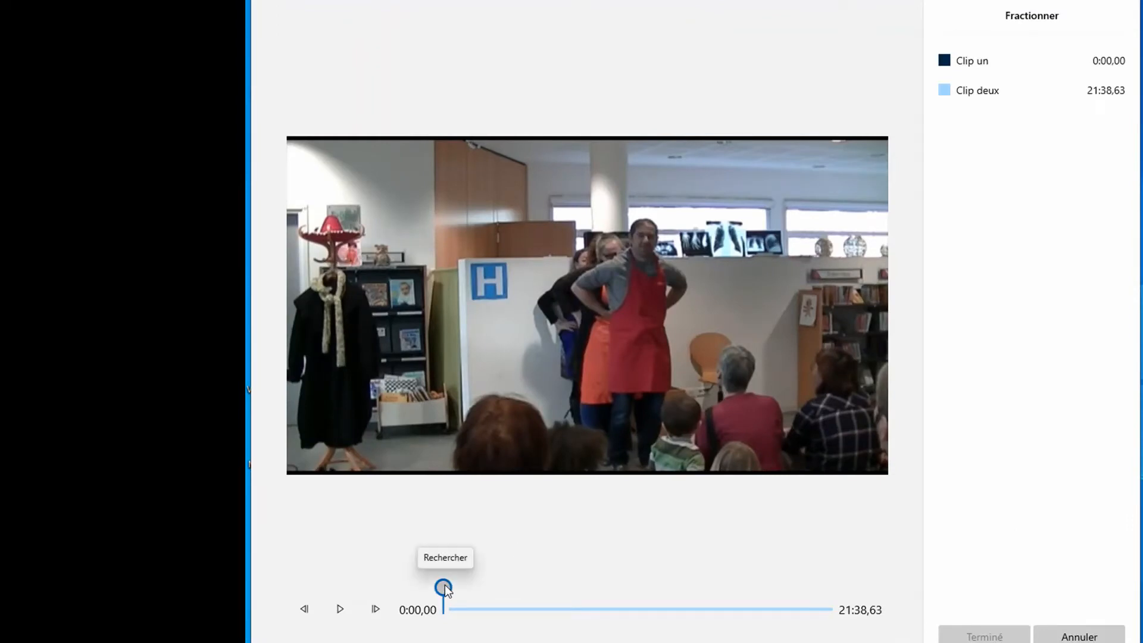
drag(445, 585, 535, 593)
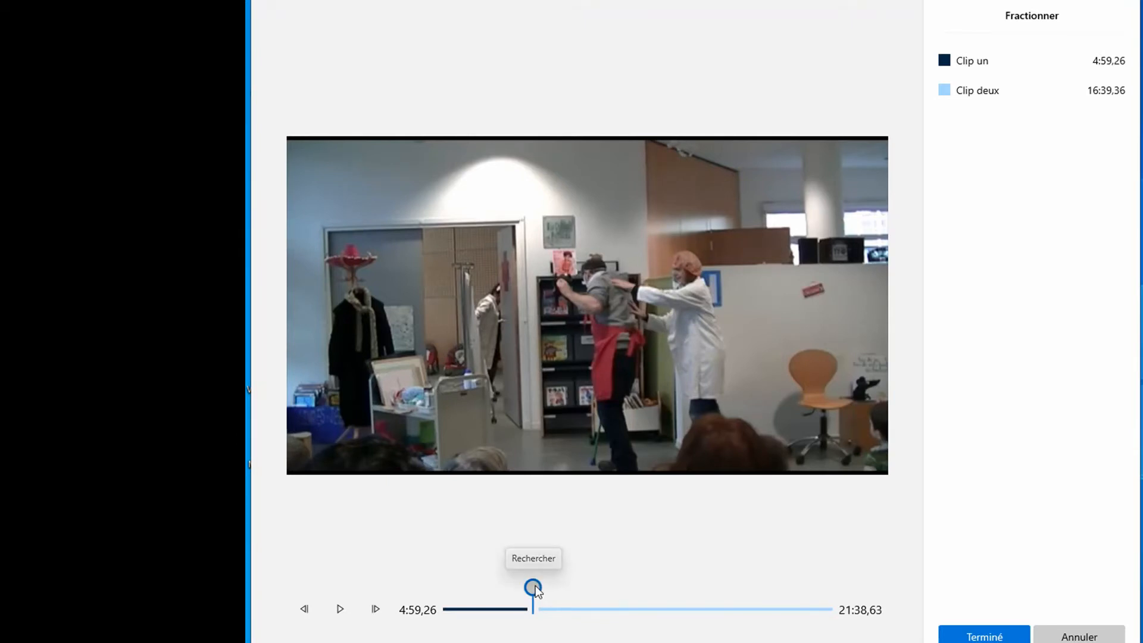
drag(535, 587, 623, 598)
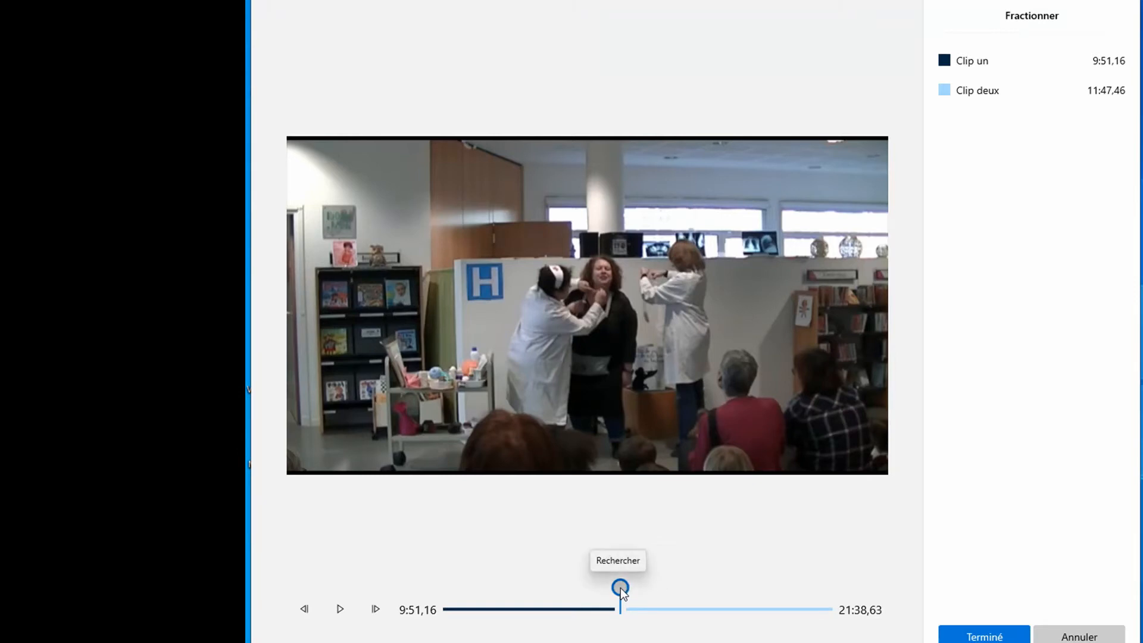
click(960, 638)
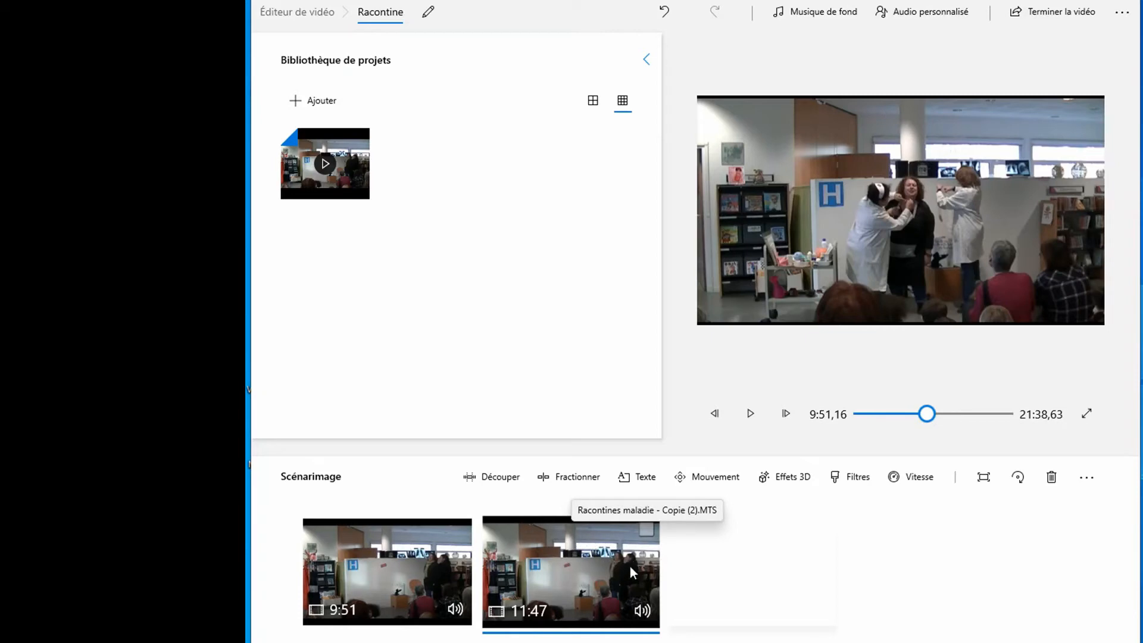
Trim the start of the second clip to 12:09,56, previewing its opening scenes, and apply the trim
click(647, 528)
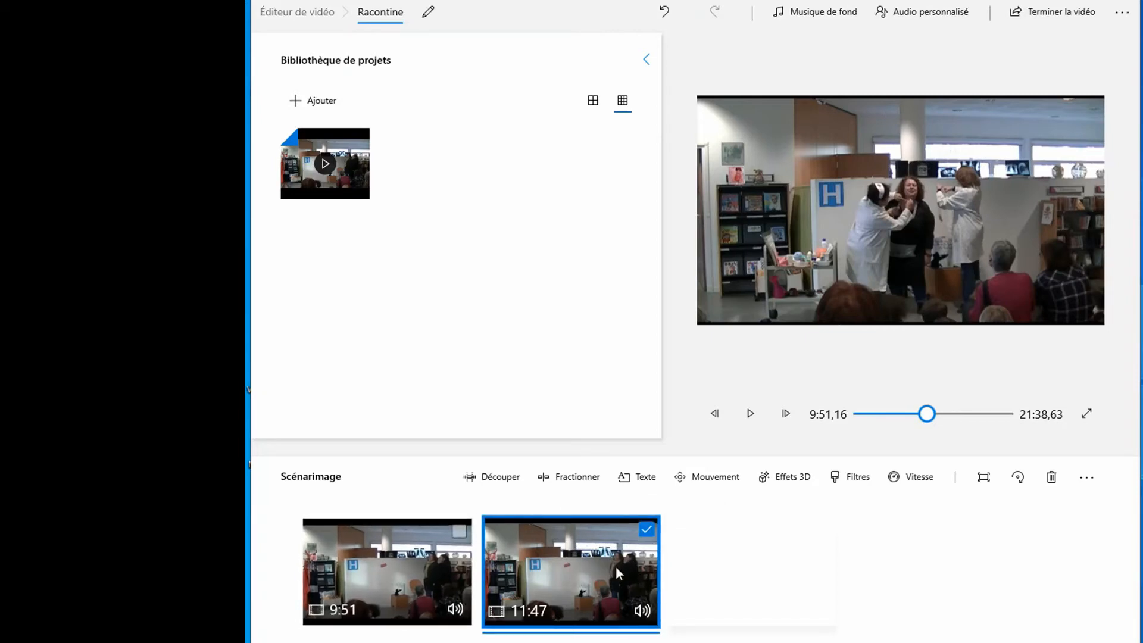
click(513, 480)
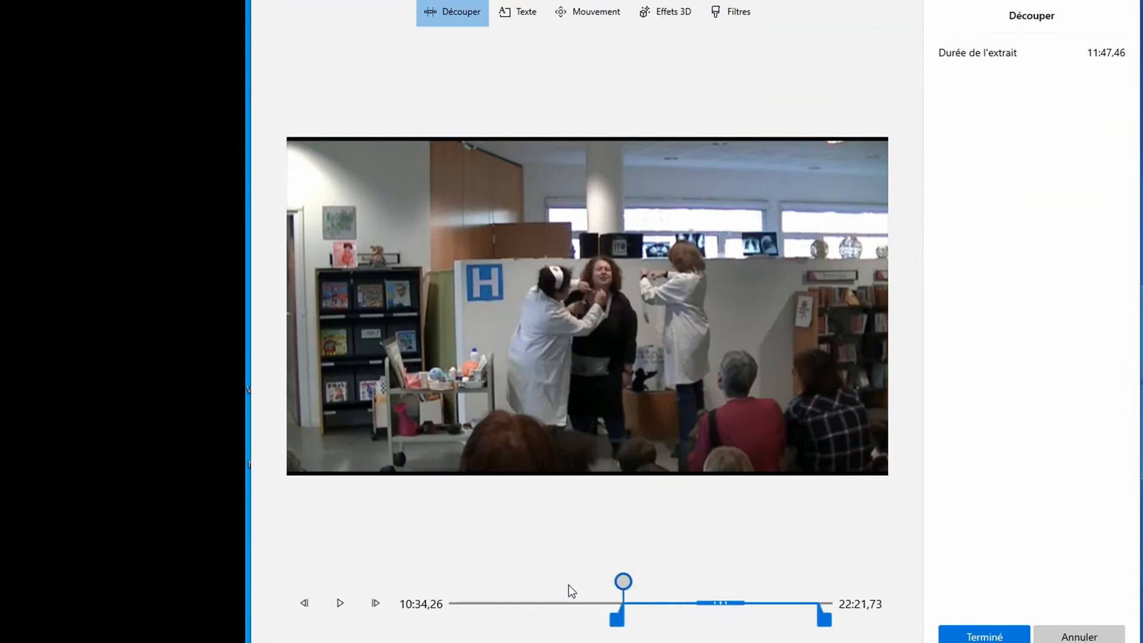
drag(617, 621, 610, 622)
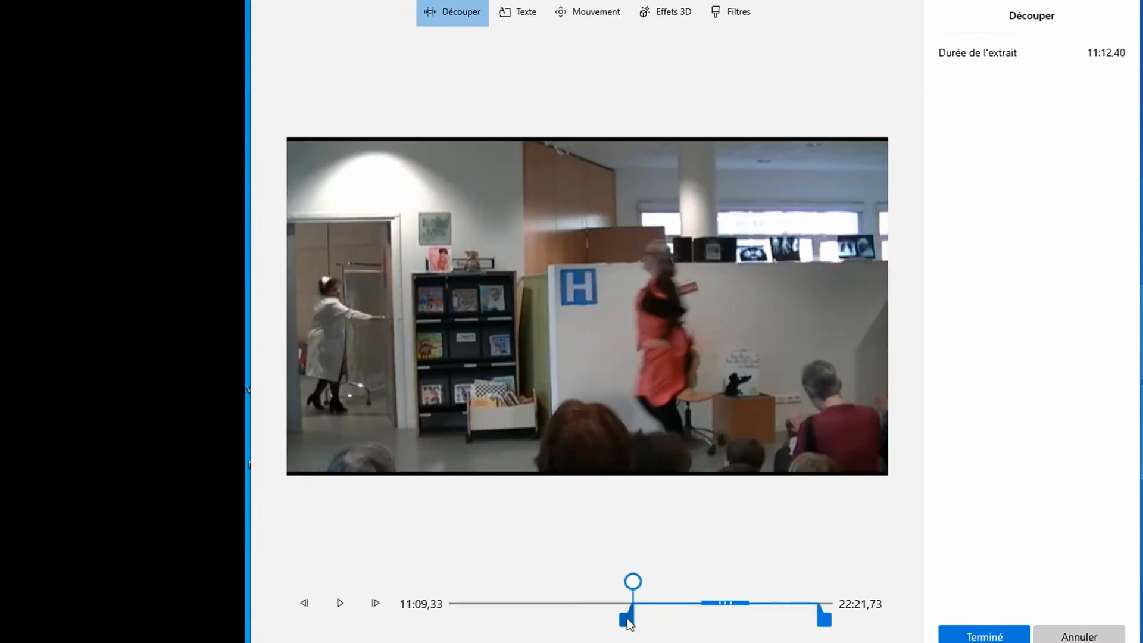
click(340, 603)
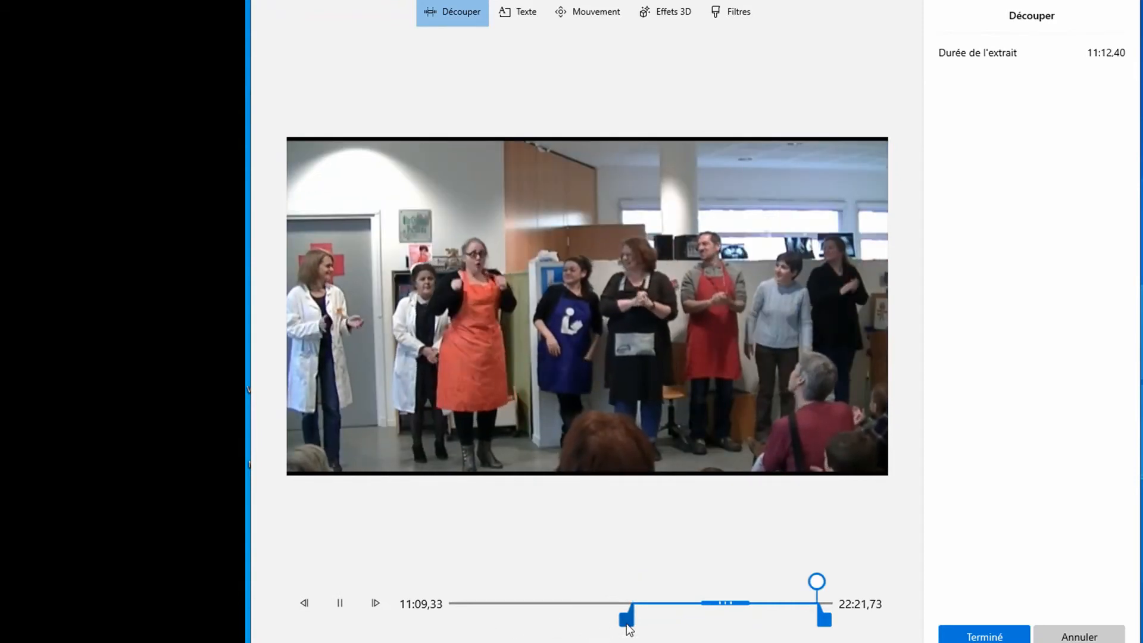
drag(816, 582, 633, 581)
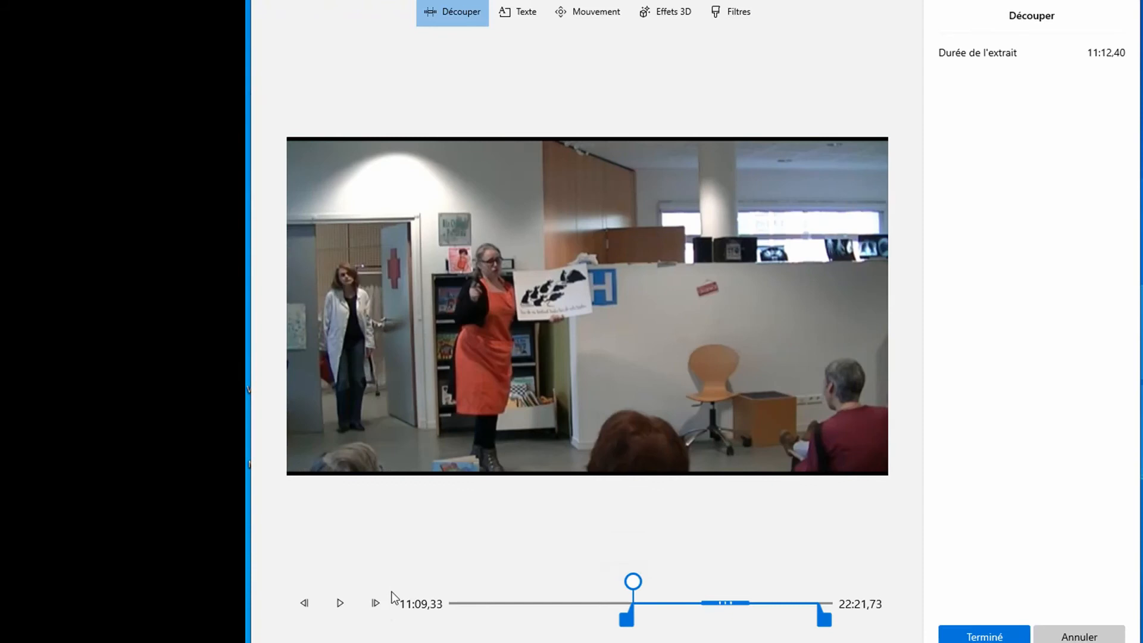
click(340, 605)
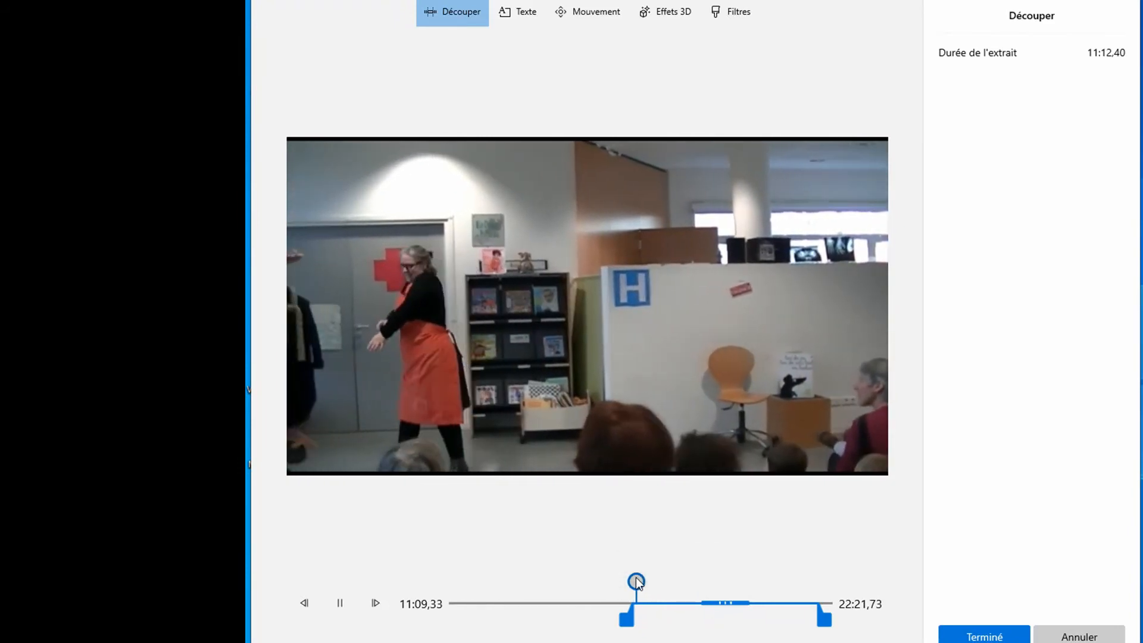
drag(636, 582, 646, 584)
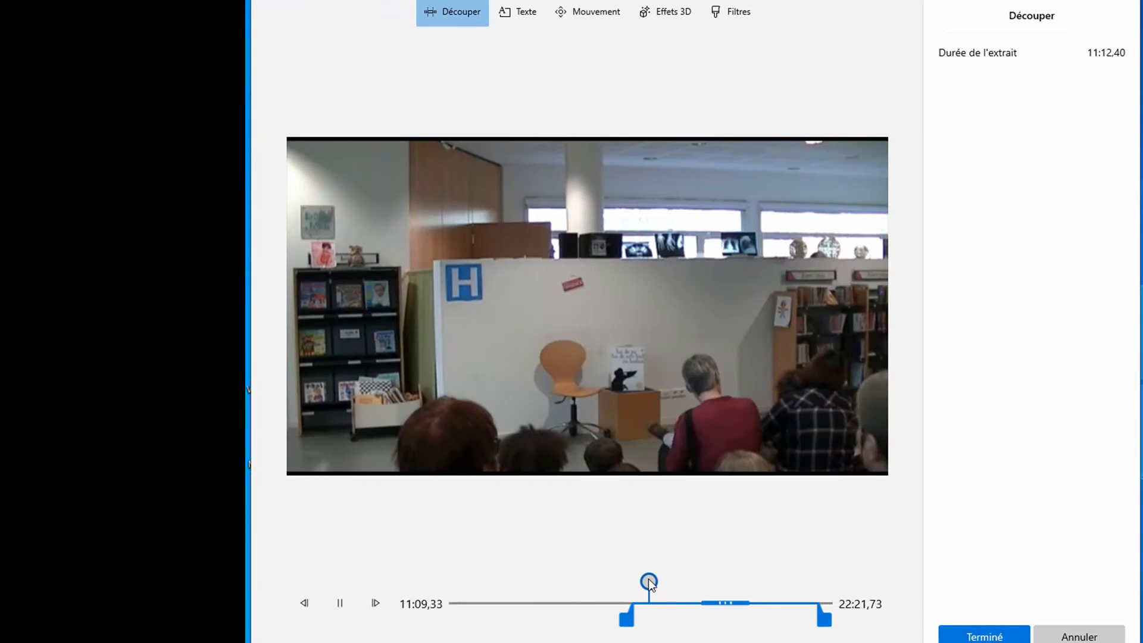
click(349, 606)
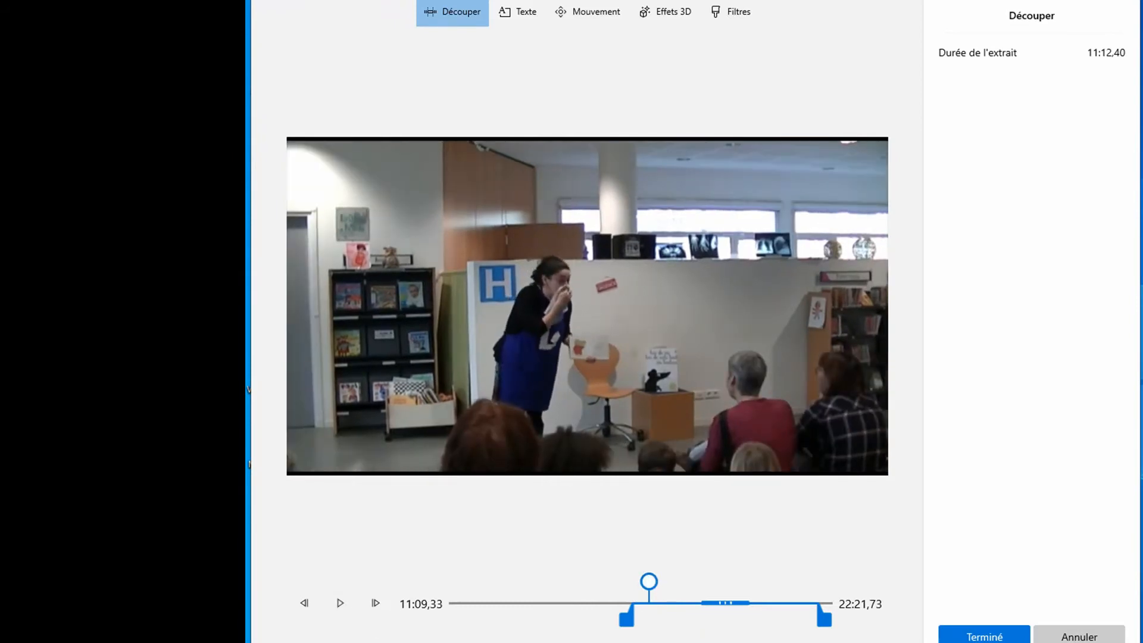
drag(626, 620, 643, 620)
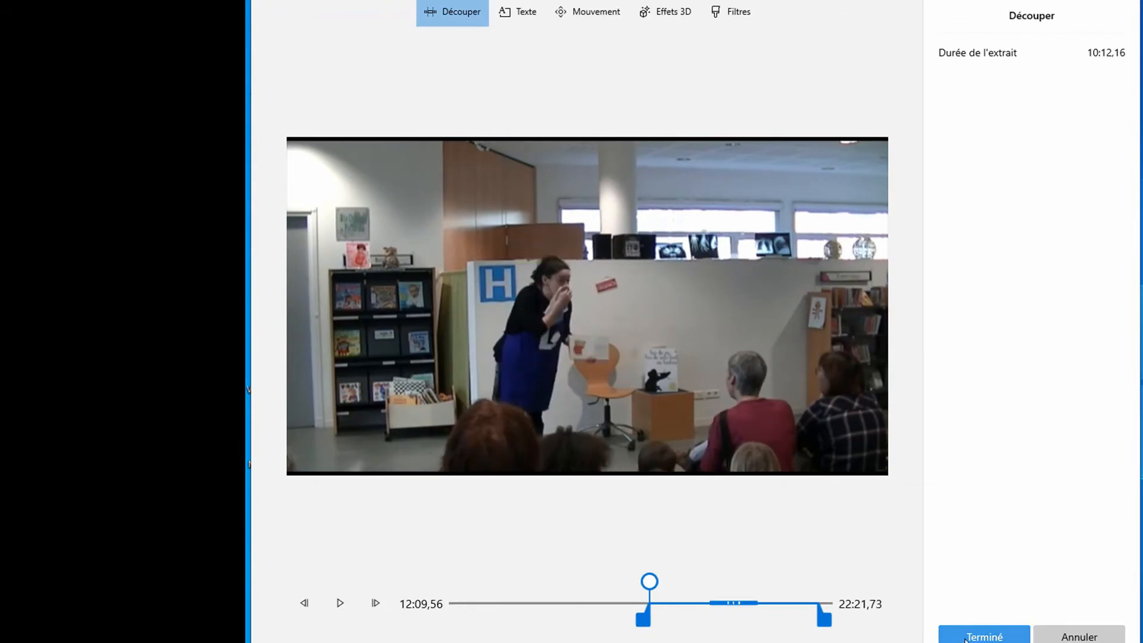
click(983, 636)
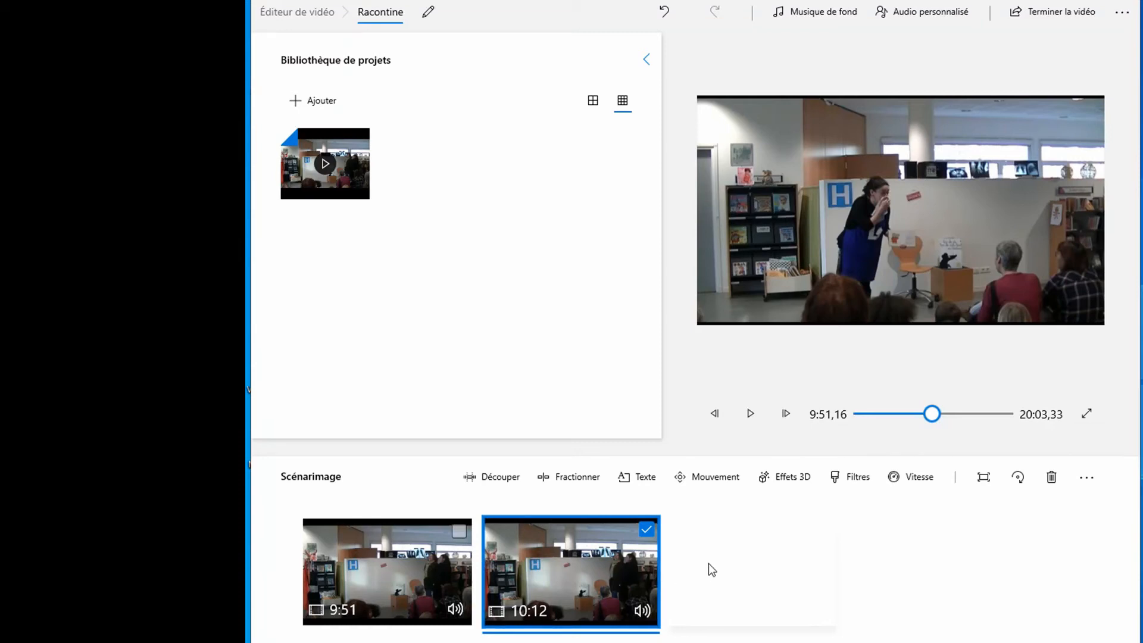
Add the Étoile ninja 3D model from the Action et aventure category to the second clip
click(787, 482)
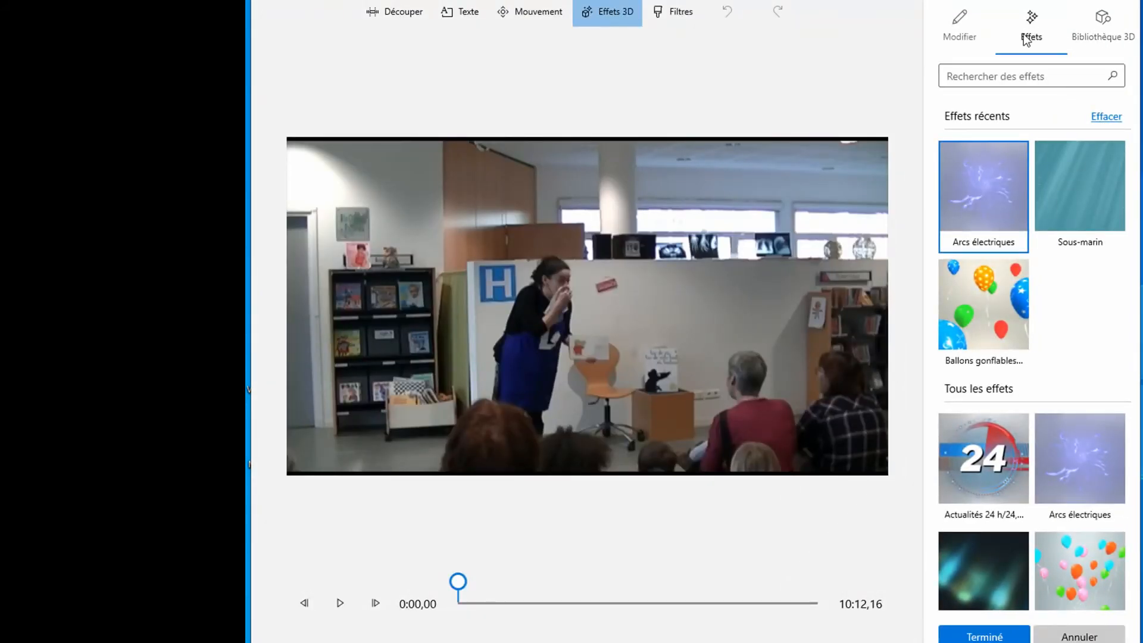
click(1105, 23)
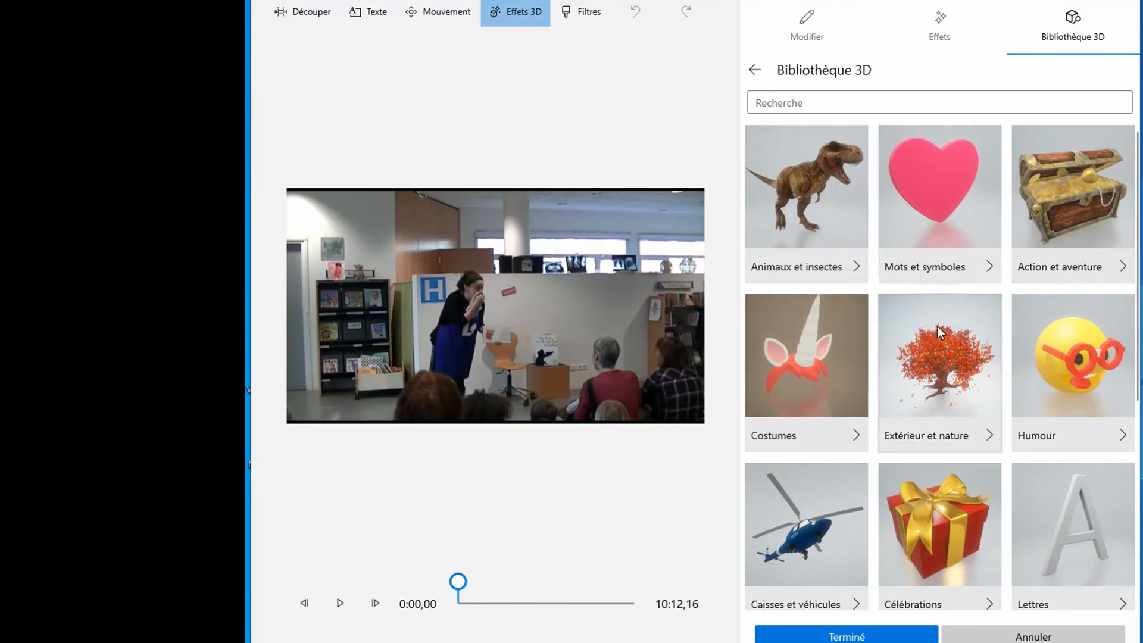
click(1074, 220)
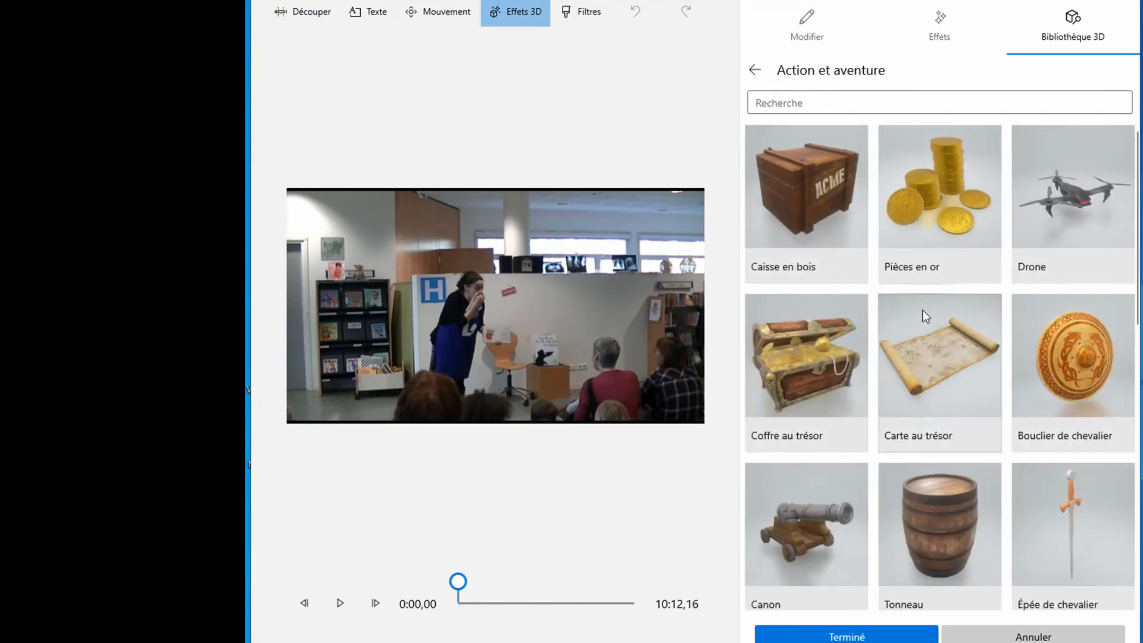
scroll(995, 464, down, 5)
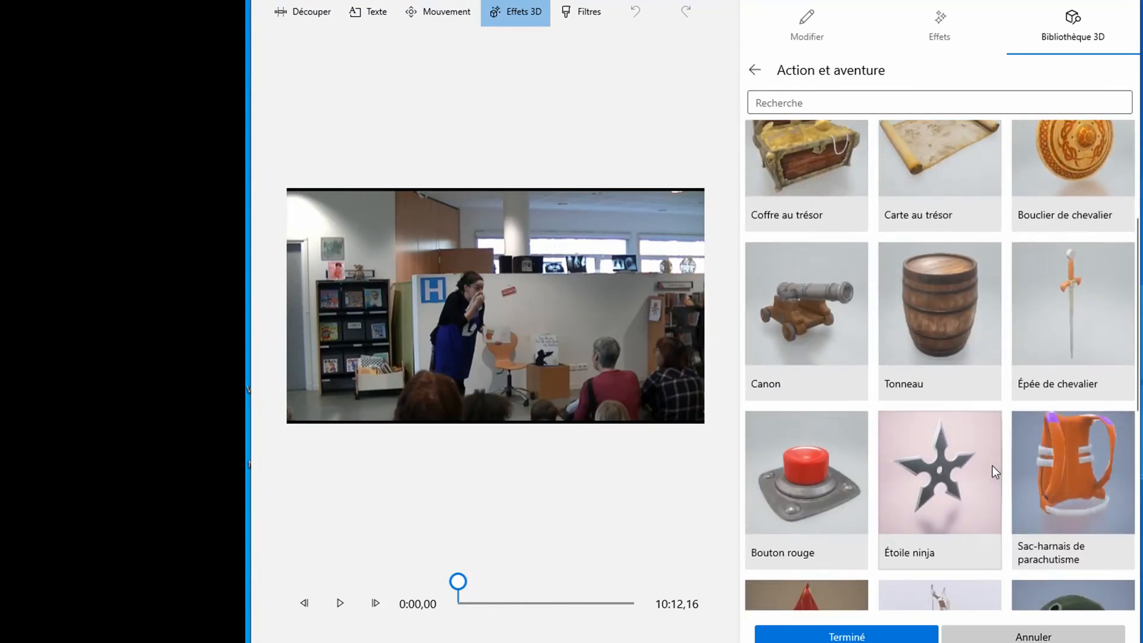
scroll(992, 465, down, 1)
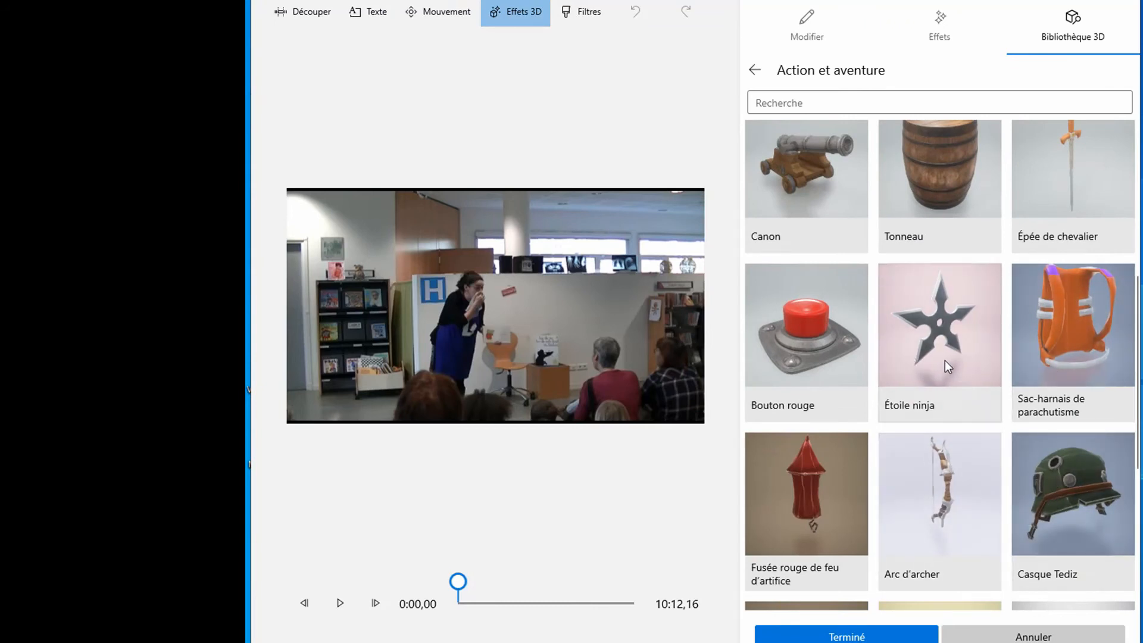
click(948, 326)
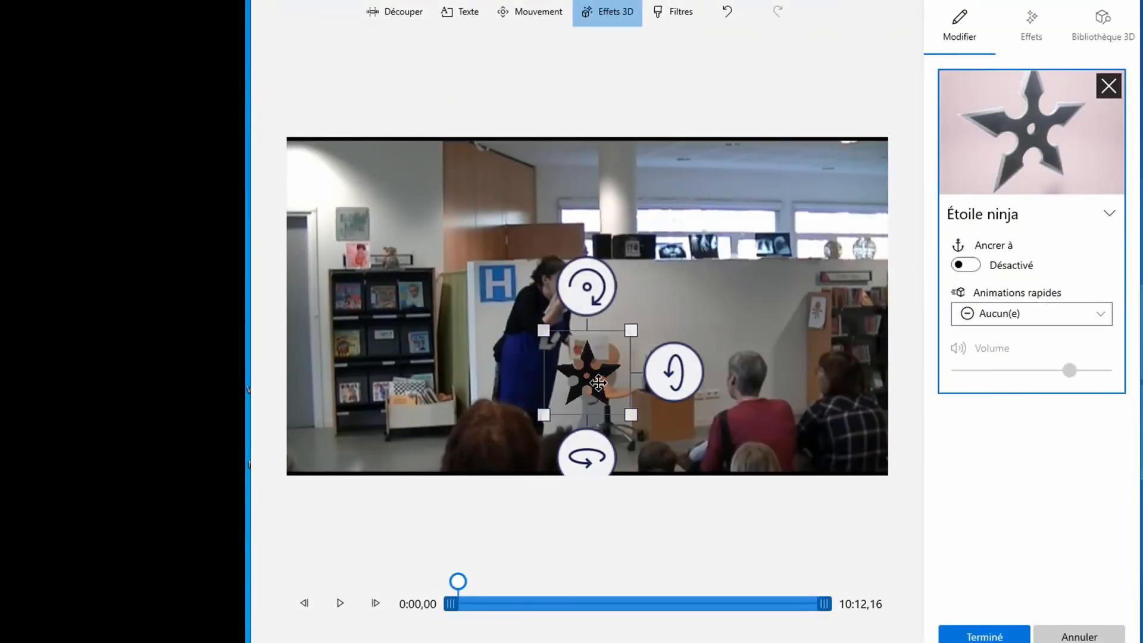
Move the ninja star over the back windows, try rotating it about its three axes, and discard the 3D effect changes
drag(598, 383, 734, 261)
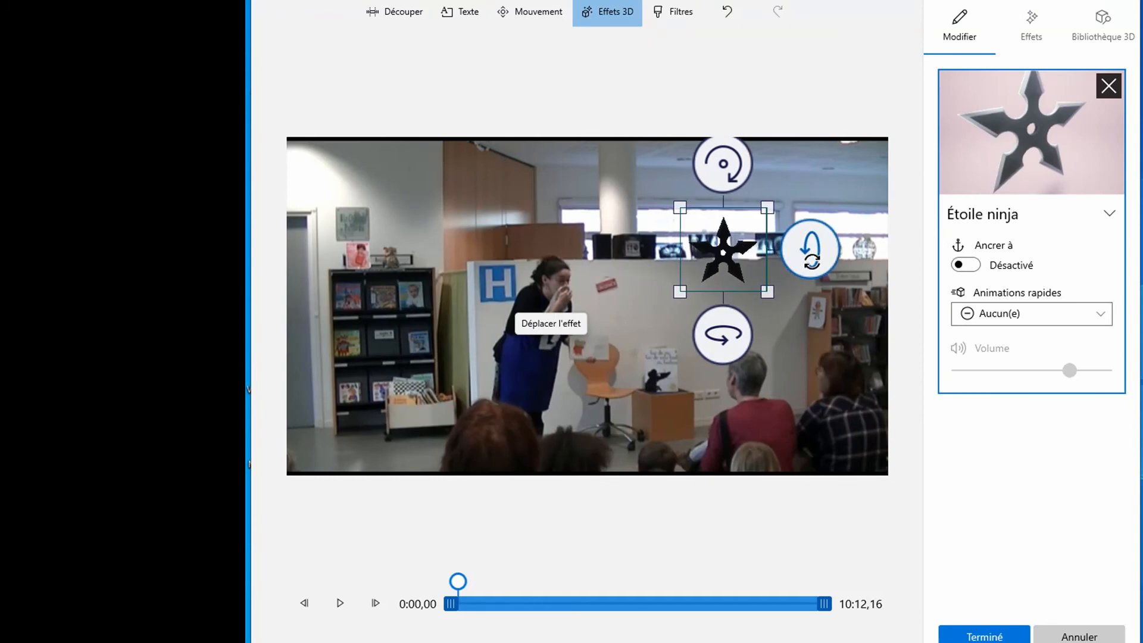
drag(811, 256, 810, 250)
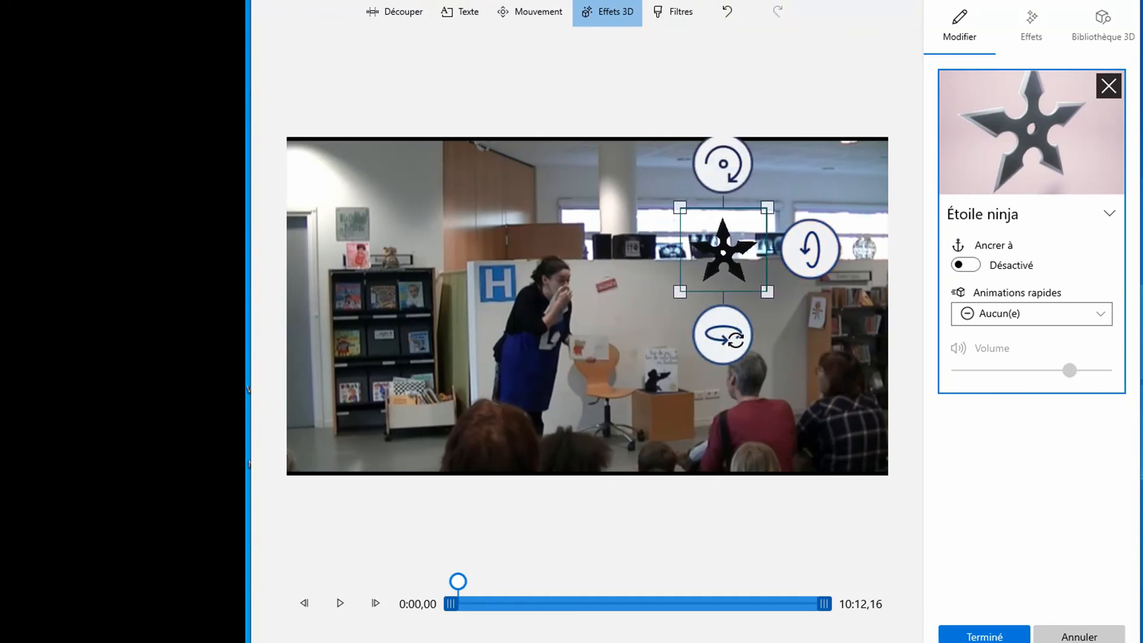
mouse_move(722, 335)
mouse_down()
mouse_move(661, 334)
mouse_move(712, 332)
mouse_up()
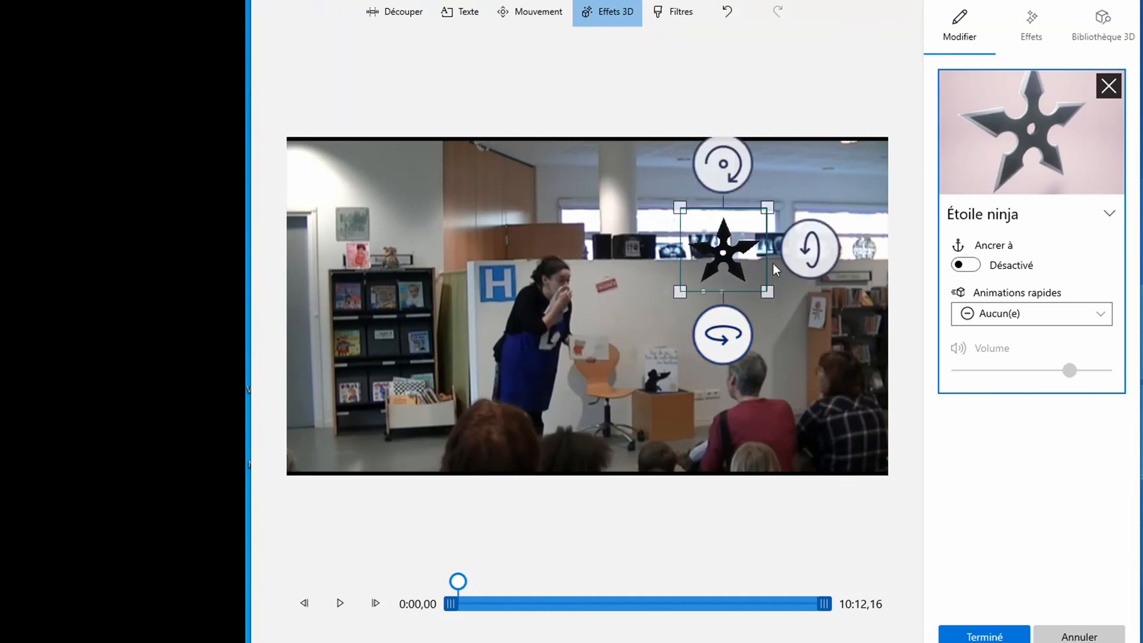
mouse_move(724, 167)
mouse_down()
mouse_move(778, 184)
mouse_move(753, 168)
mouse_move(724, 172)
mouse_up()
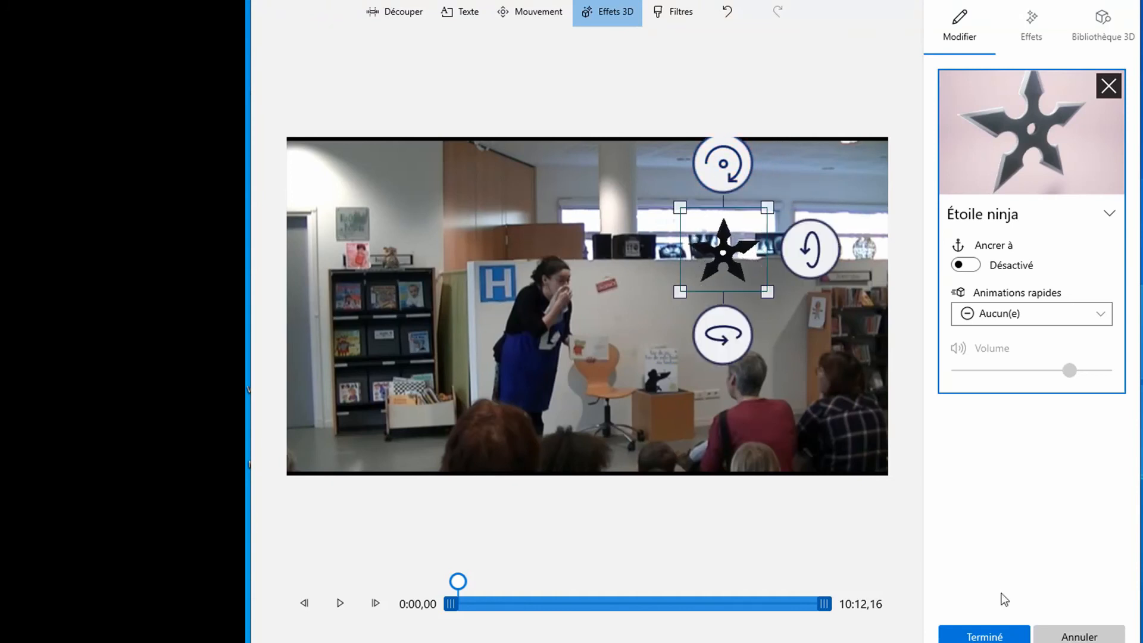
click(1083, 636)
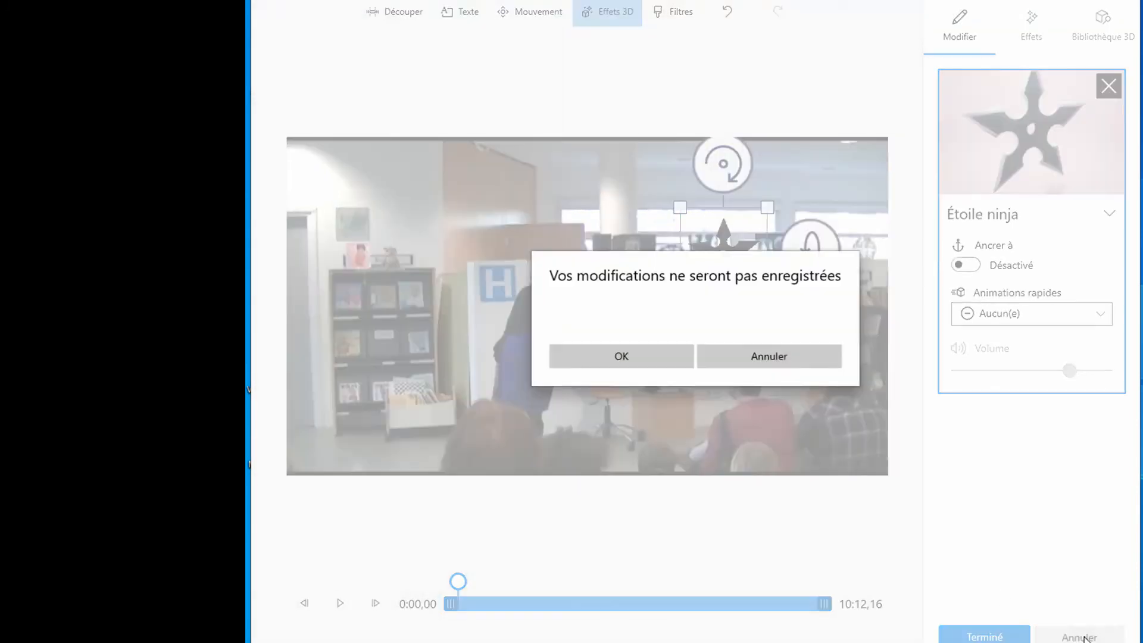
click(658, 361)
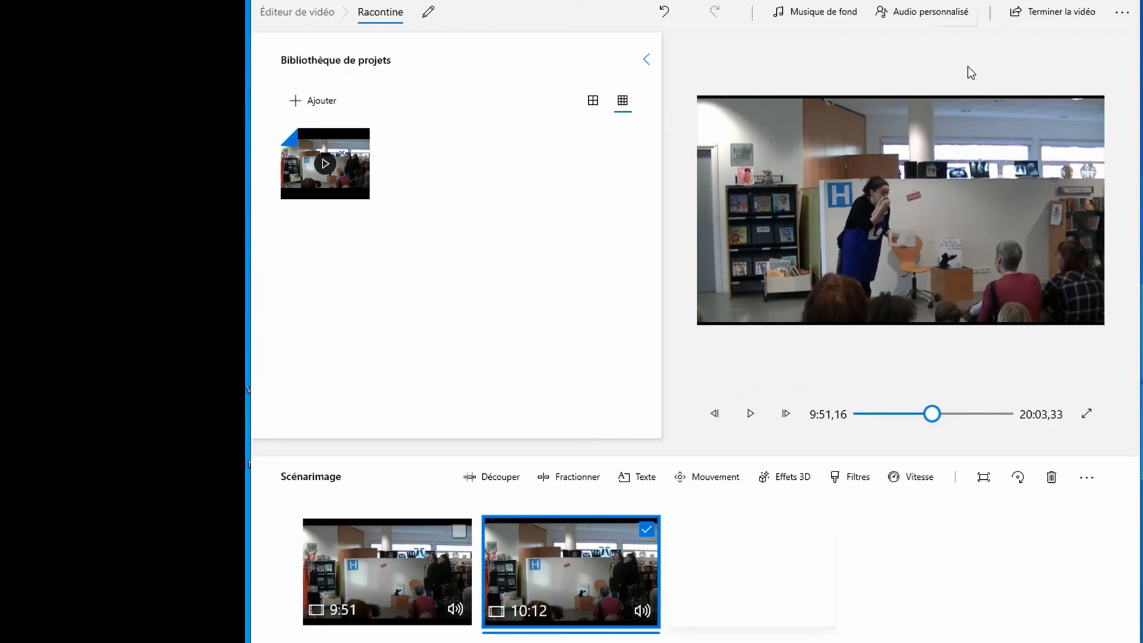
View the themes available for the project and close the selection without applying one
click(1123, 18)
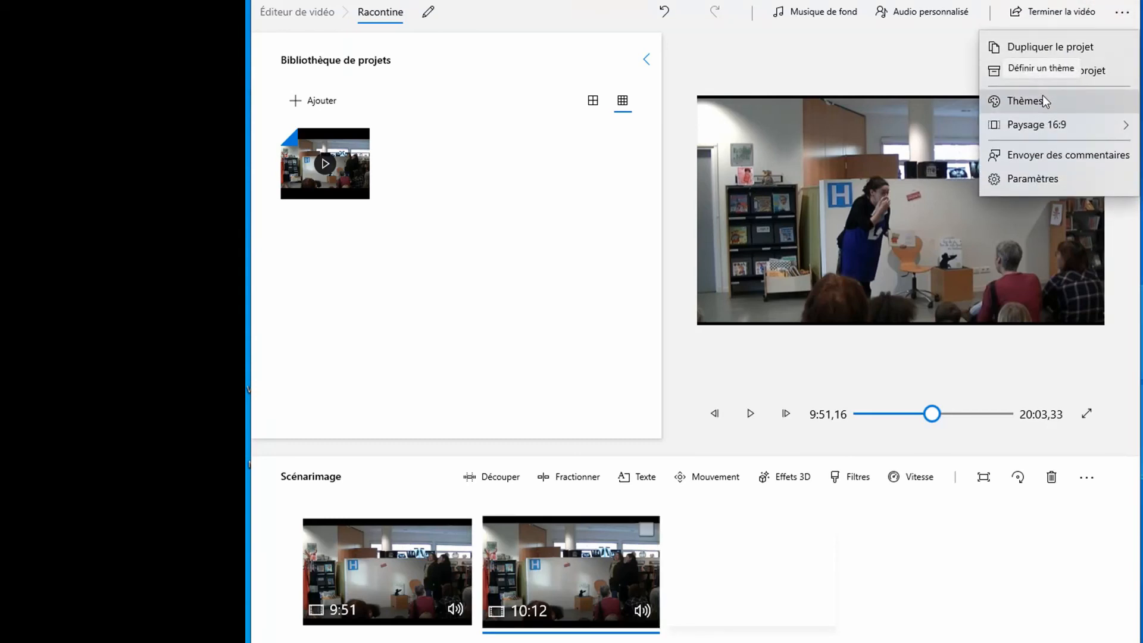
click(1044, 100)
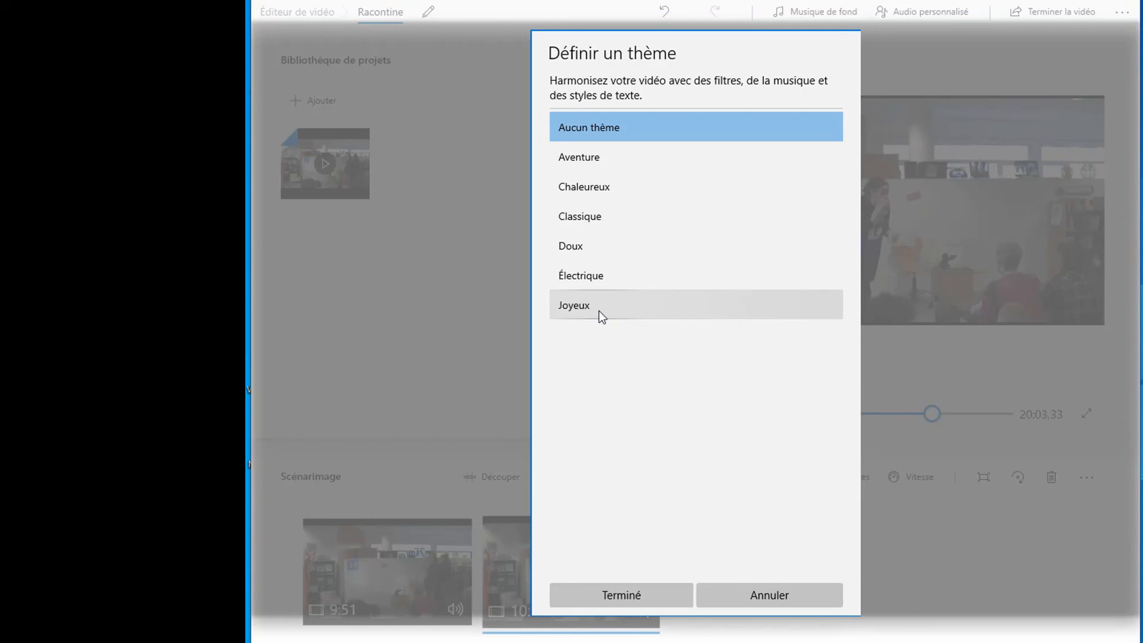
click(788, 594)
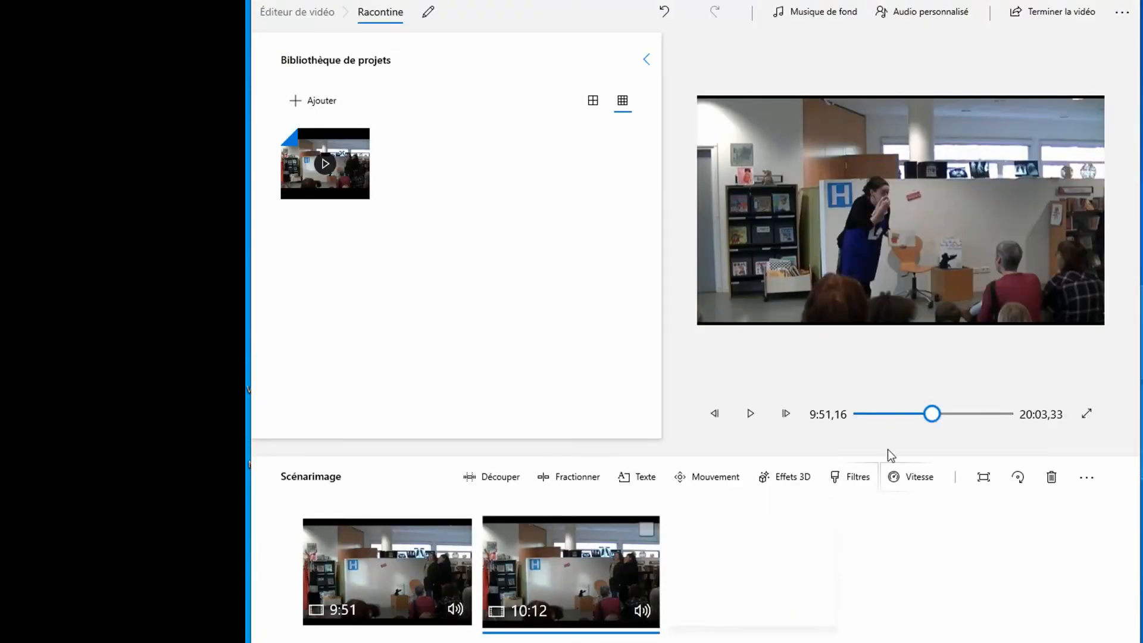